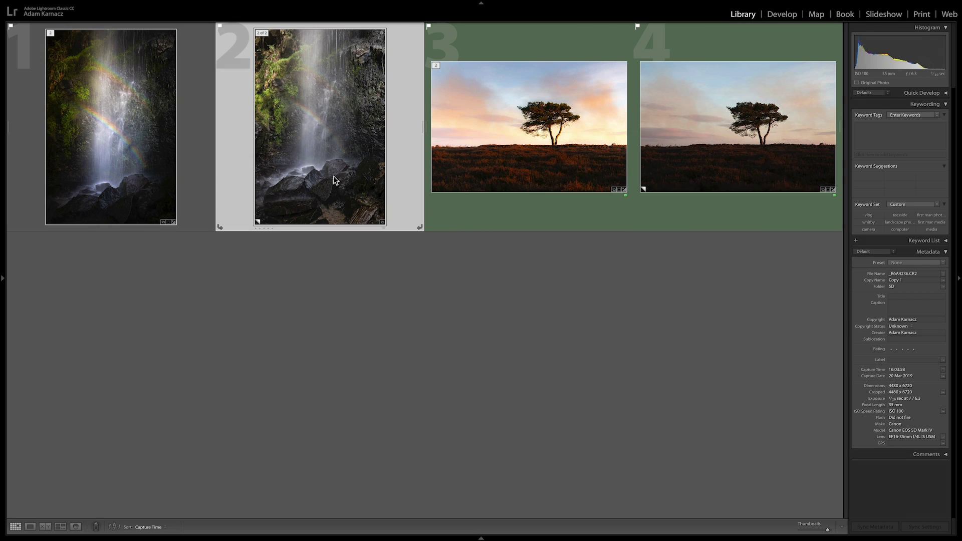
In Develop, crop a little off the waterfall photo's bottom-right corner and apply the crop.
key(d)
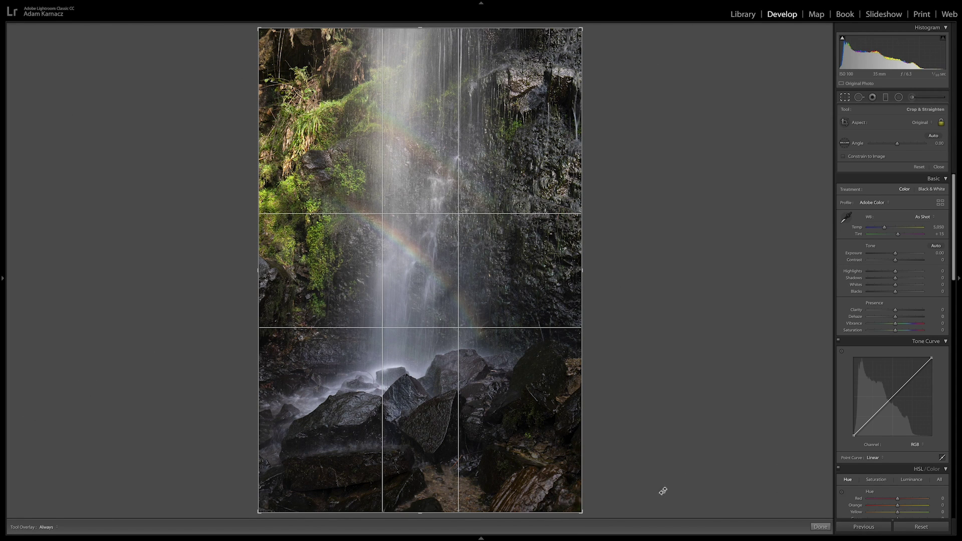
drag(582, 513, 571, 501)
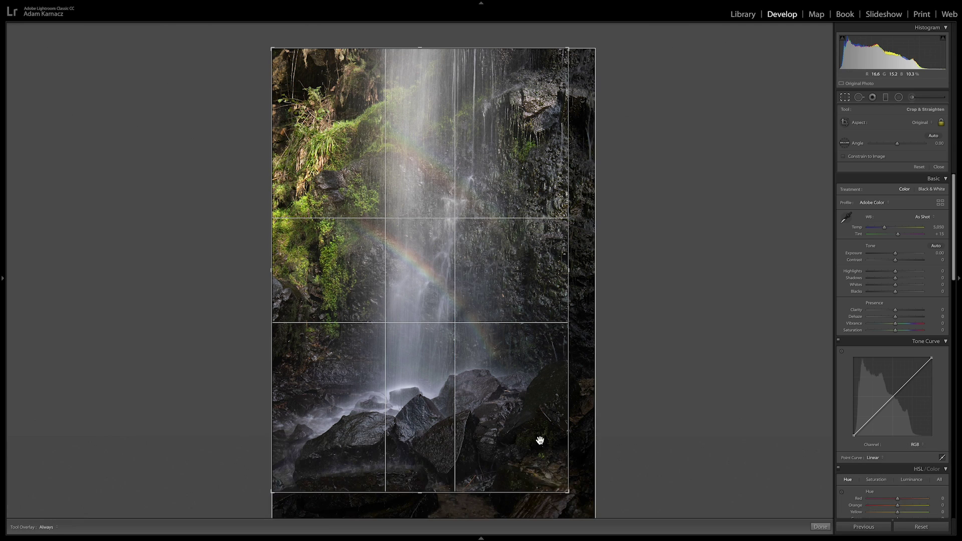
drag(567, 493, 565, 486)
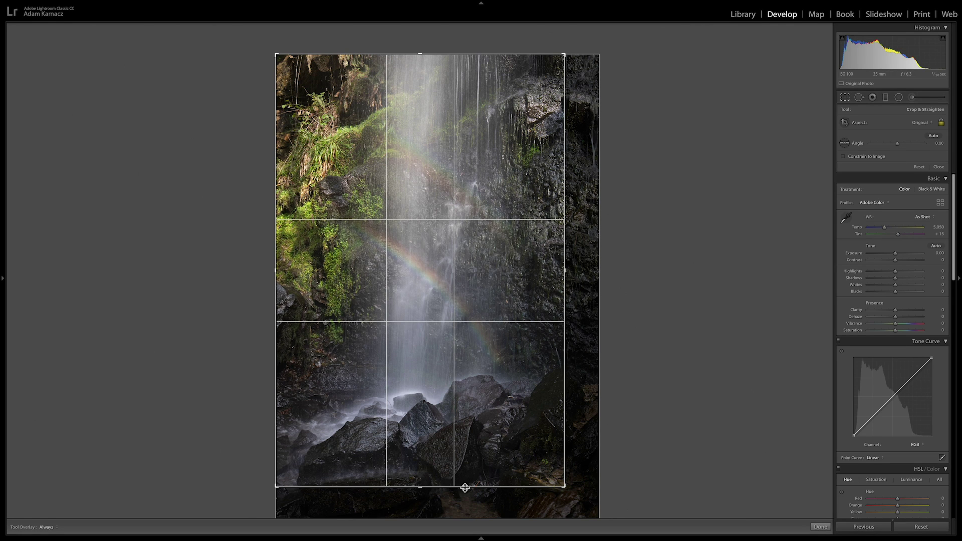
drag(563, 487, 566, 490)
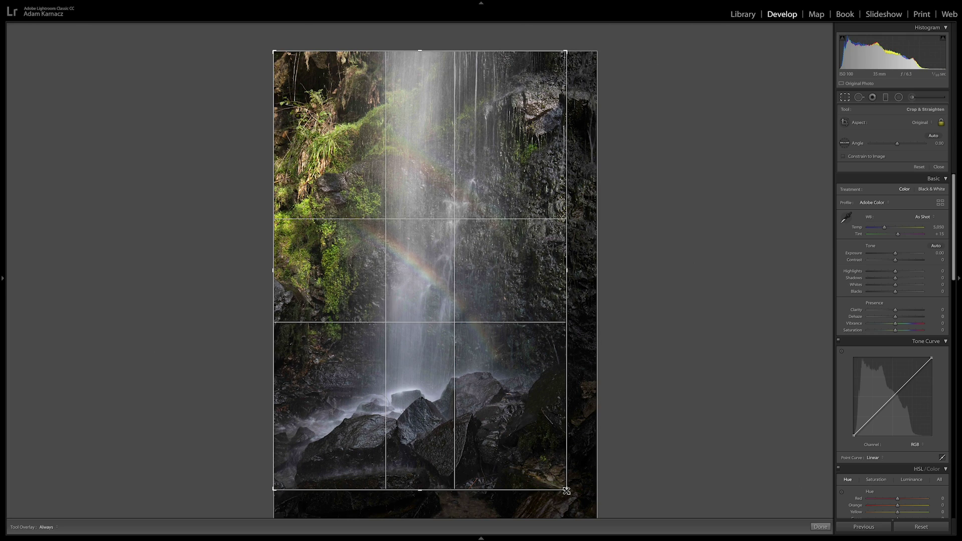
key(d)
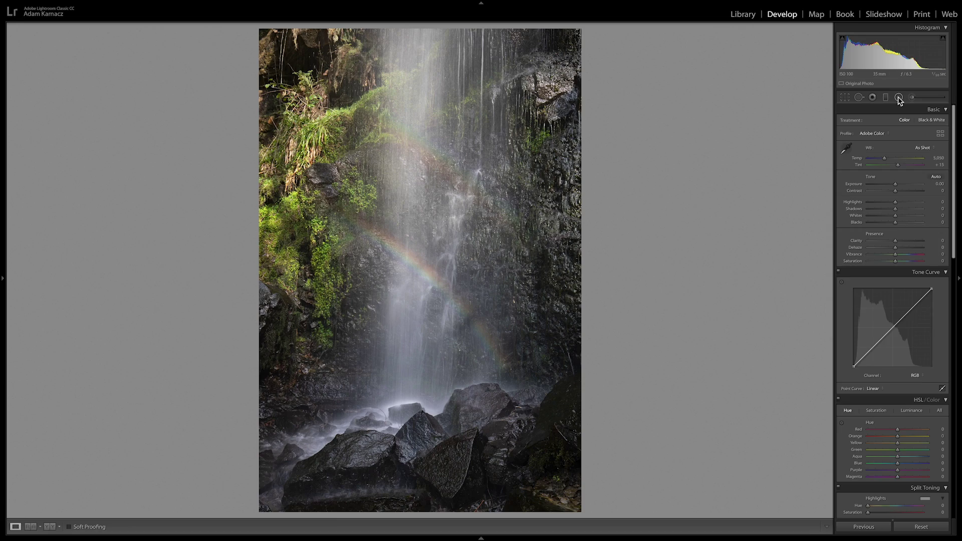
Fit a radial filter oval around the waterfall and darken its surroundings to about −2 exposure.
click(898, 97)
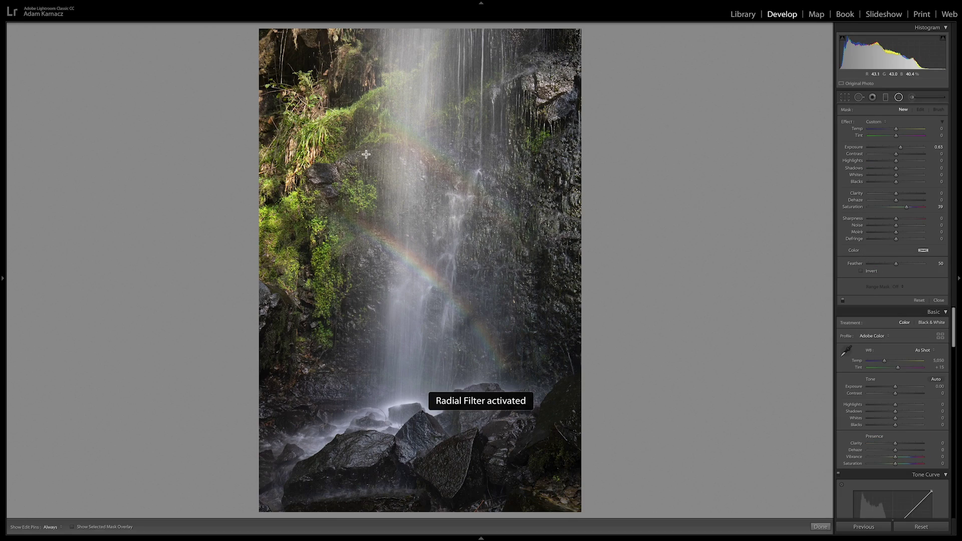
drag(366, 155, 531, 390)
drag(365, 155, 418, 276)
drag(584, 271, 558, 271)
drag(420, 34, 421, 45)
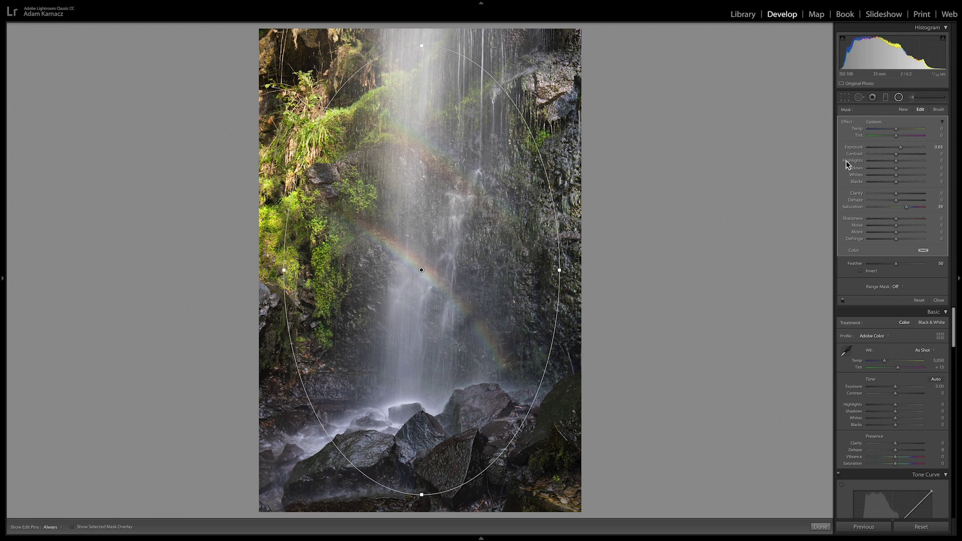
drag(899, 147, 884, 148)
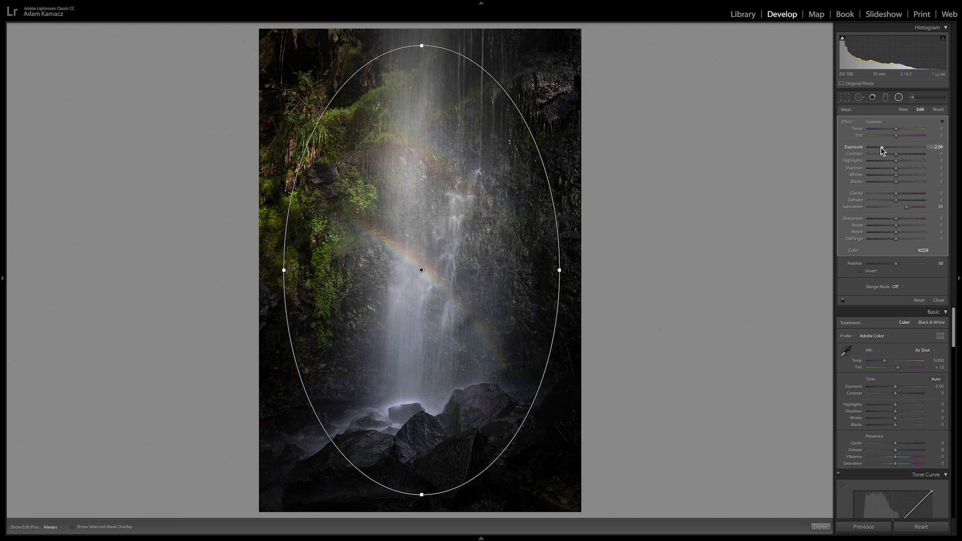
drag(881, 147, 881, 147)
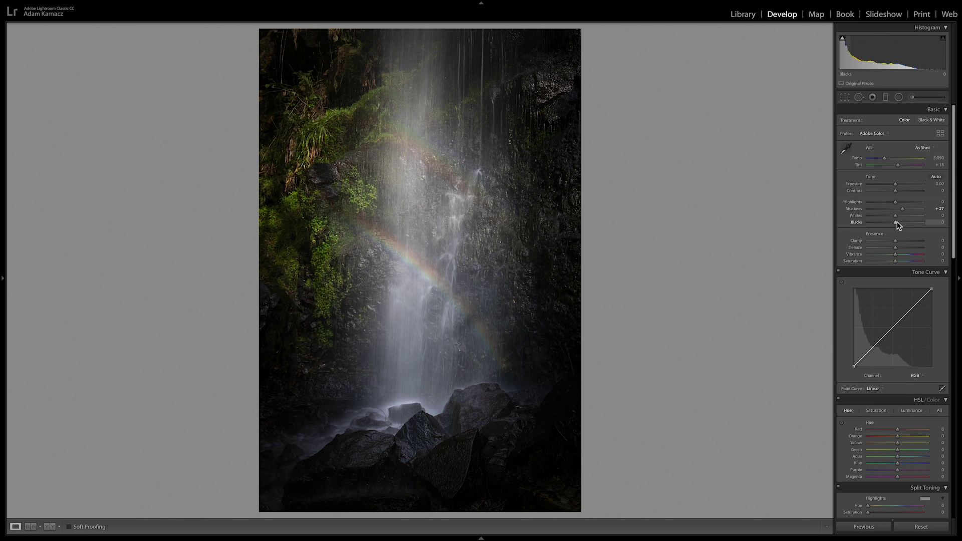
Set Blacks to +21, Whites to +53 and Vibrance to +31 in the Basic panel.
drag(896, 222, 900, 225)
drag(902, 222, 901, 223)
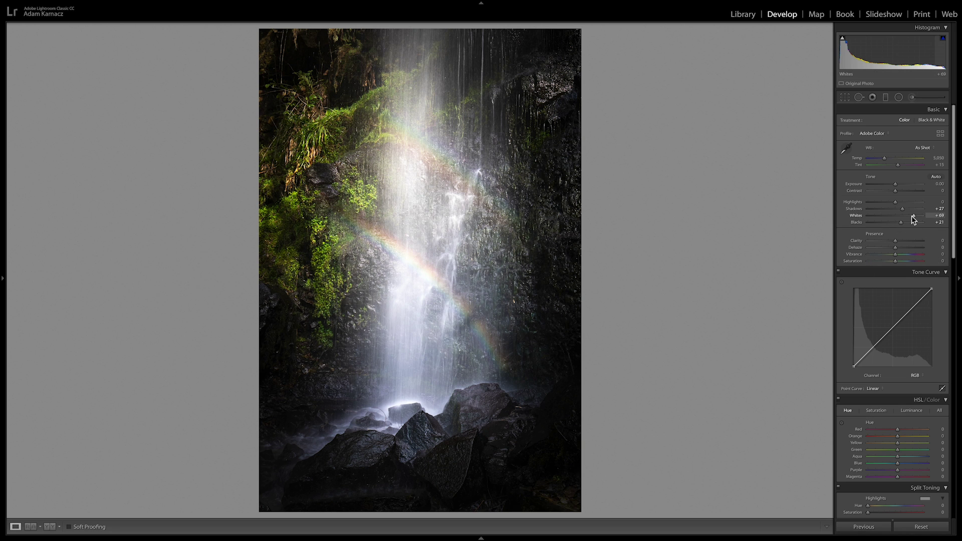
drag(914, 219, 909, 220)
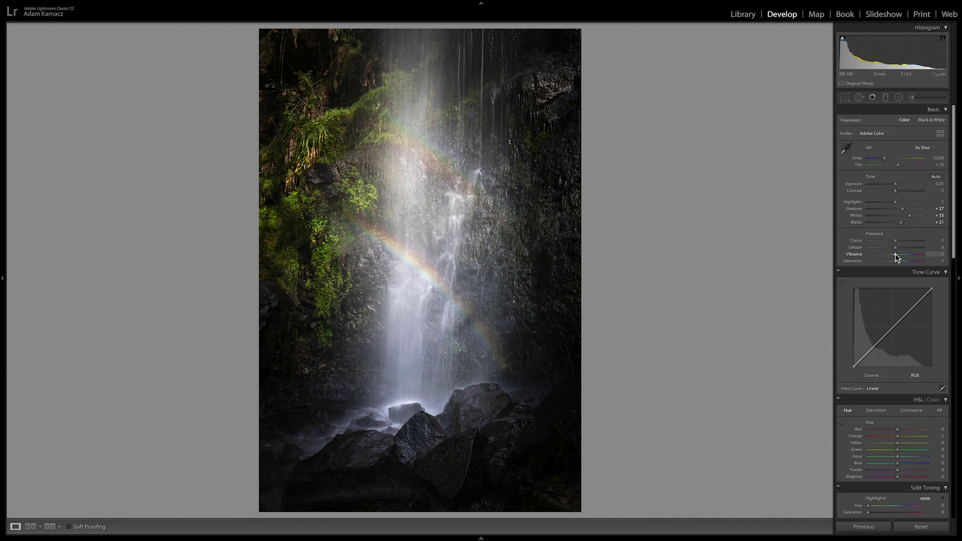
drag(898, 253, 900, 253)
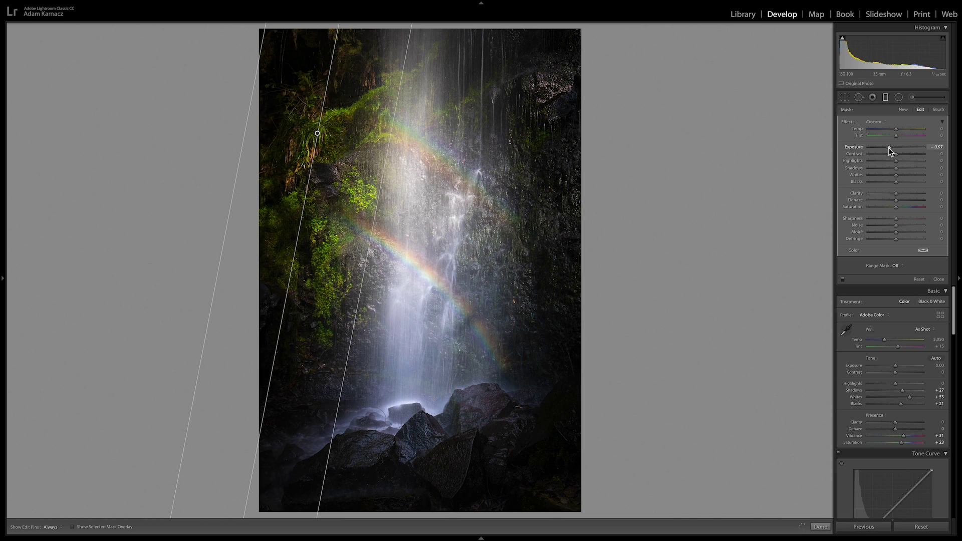
Darken the left graduated filter to about −1.26 exposure.
drag(888, 148, 909, 174)
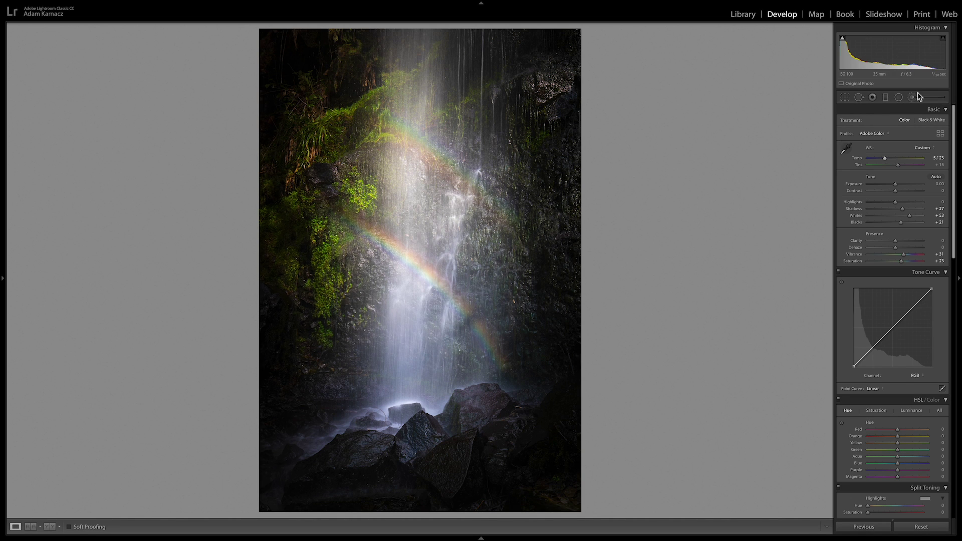
Draw a large radial oval around the waterfall, ease its outside darkening to −2.16, and close it.
click(898, 97)
drag(421, 271, 559, 494)
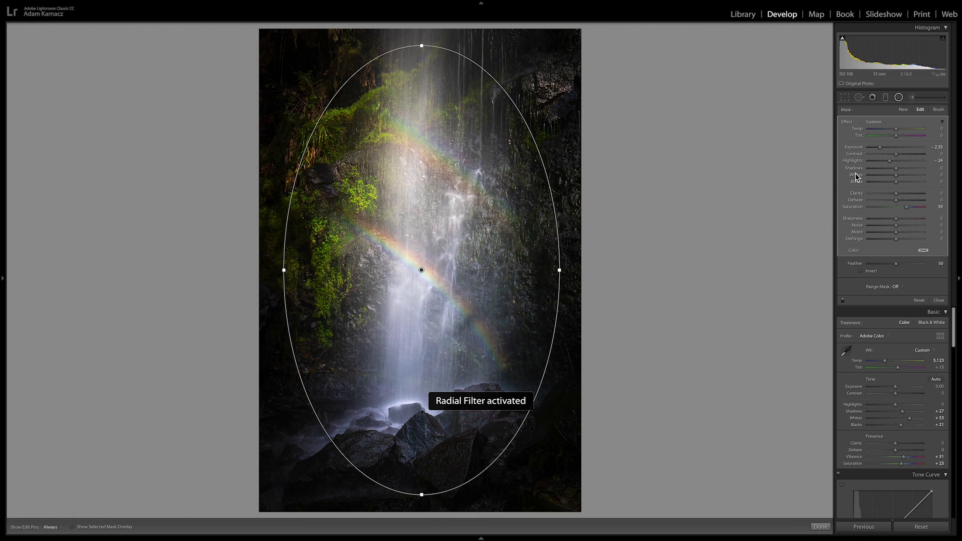
drag(895, 160, 890, 160)
drag(900, 146, 885, 148)
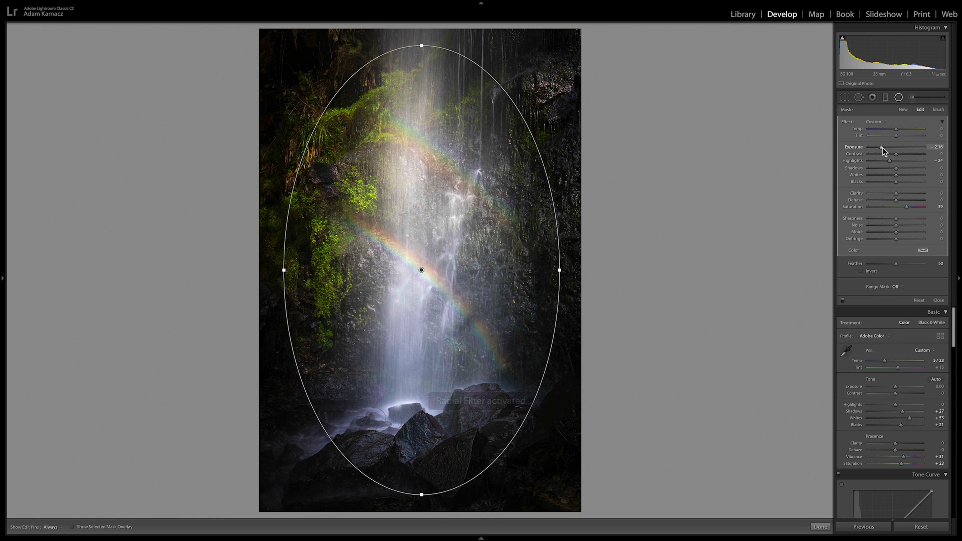
click(898, 97)
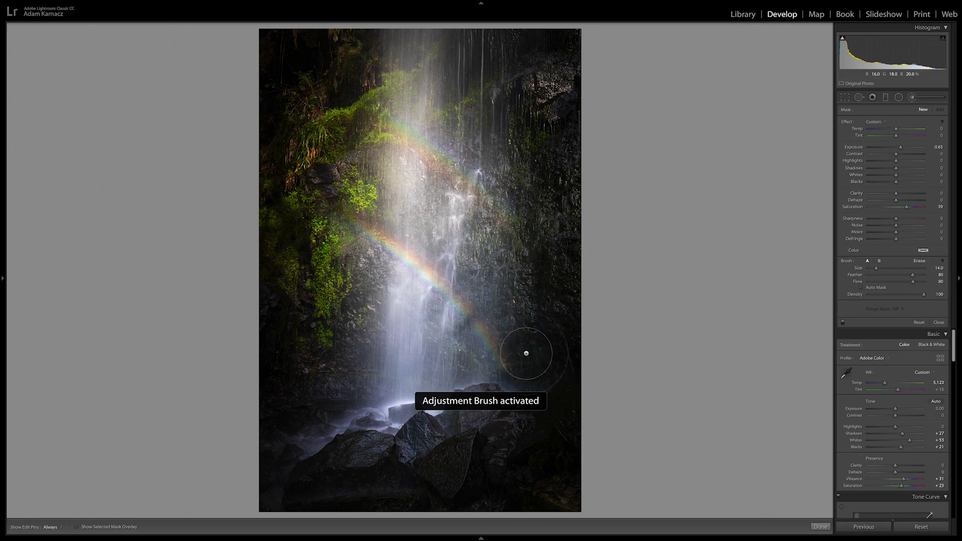
Brush over both rainbow arcs, reset the mask exposure to 0 and raise saturation to +36.
scroll(509, 339, down, 3)
scroll(501, 346, down, 3)
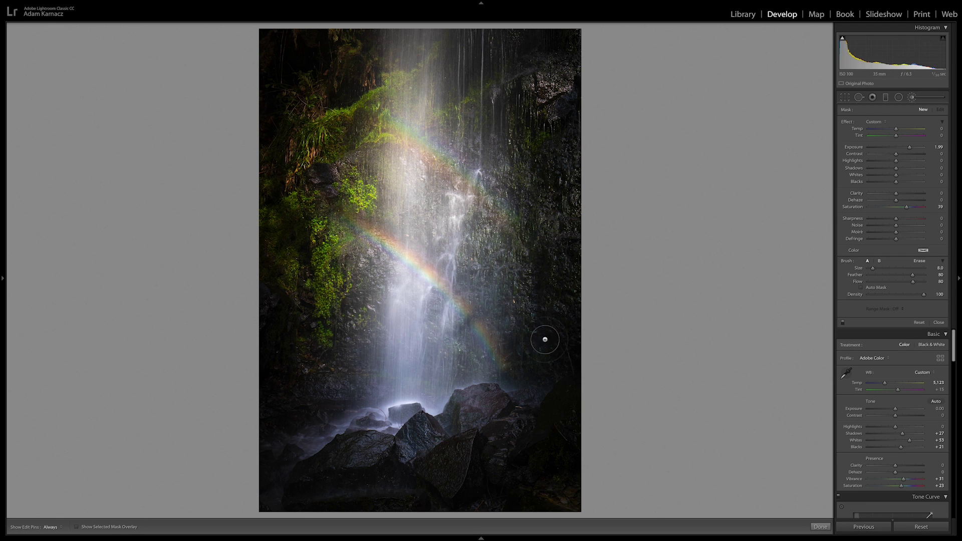
key(h)
mouse_move(490, 343)
mouse_down()
mouse_move(438, 278)
mouse_move(377, 232)
mouse_move(435, 275)
mouse_move(500, 348)
mouse_move(496, 357)
mouse_move(455, 294)
mouse_move(351, 227)
mouse_up()
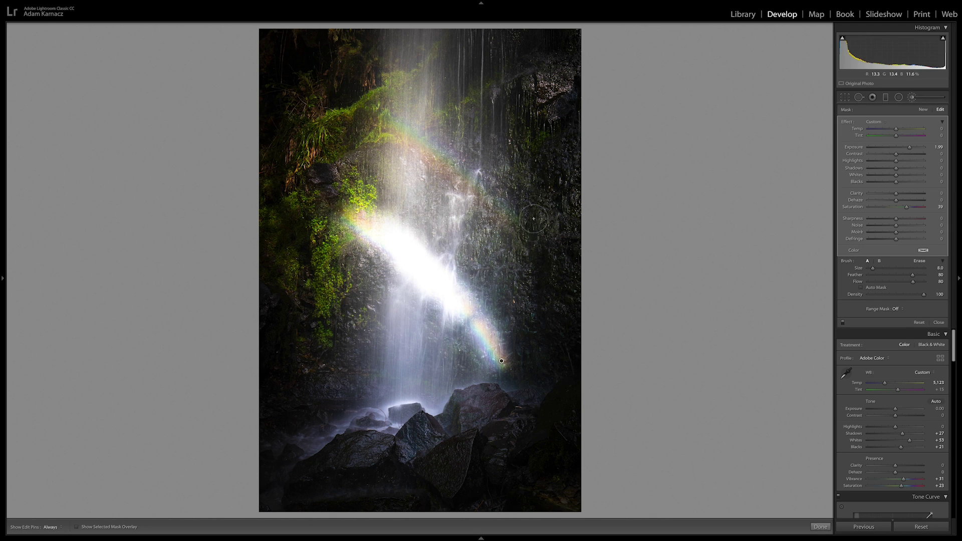
mouse_move(516, 226)
mouse_down()
mouse_move(406, 131)
mouse_move(378, 120)
mouse_move(451, 158)
mouse_move(518, 225)
mouse_move(480, 186)
mouse_move(488, 193)
mouse_up()
key(h)
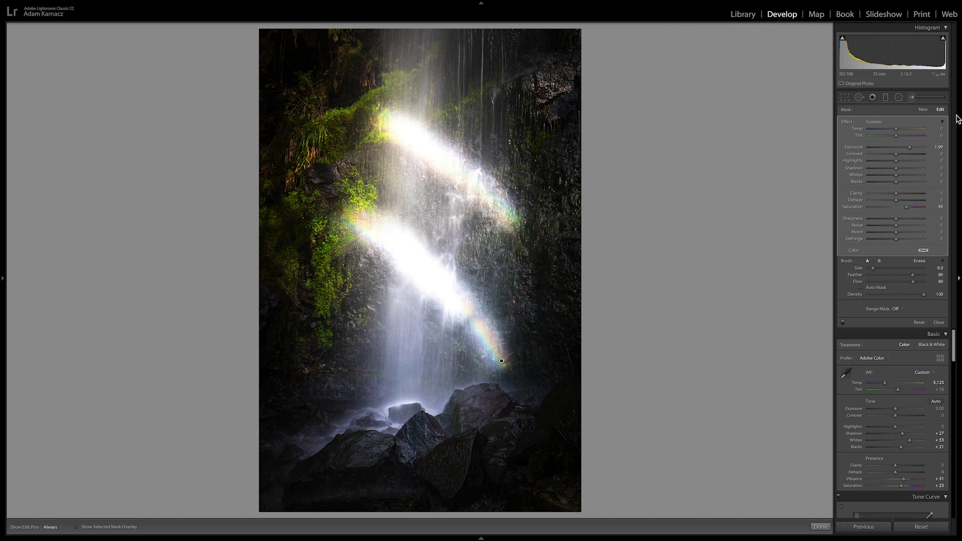
double_click(907, 148)
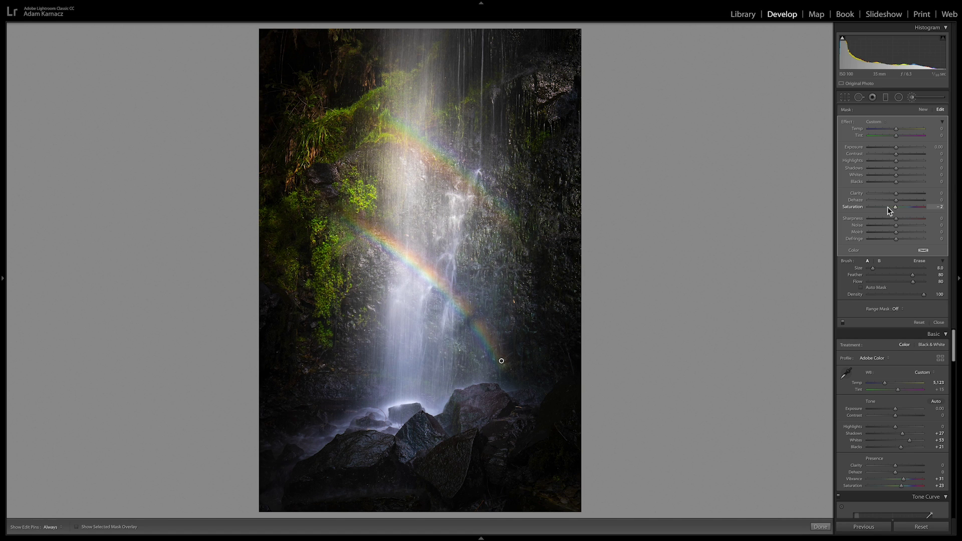
drag(886, 207, 906, 210)
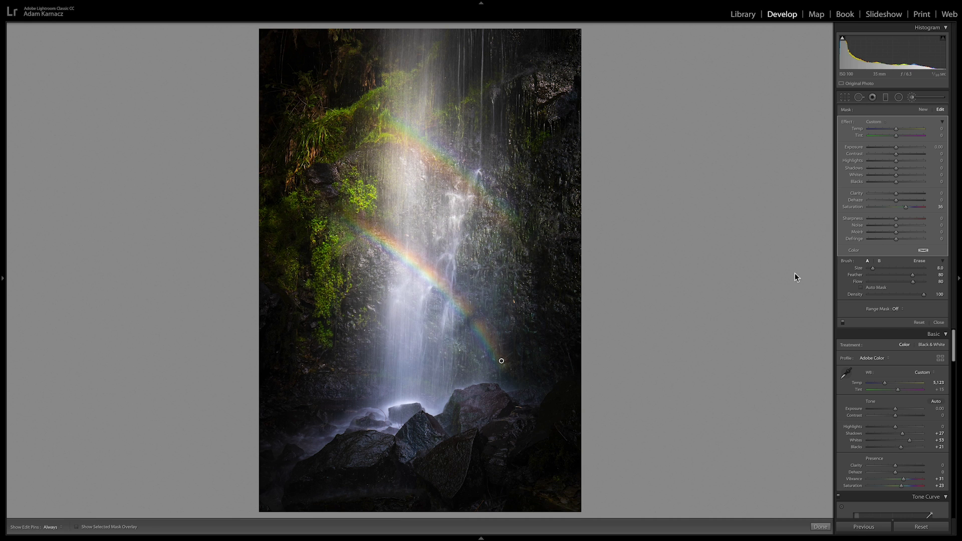
Heal the rock blemish just right of the lower rainbow with Spot Removal.
key(q)
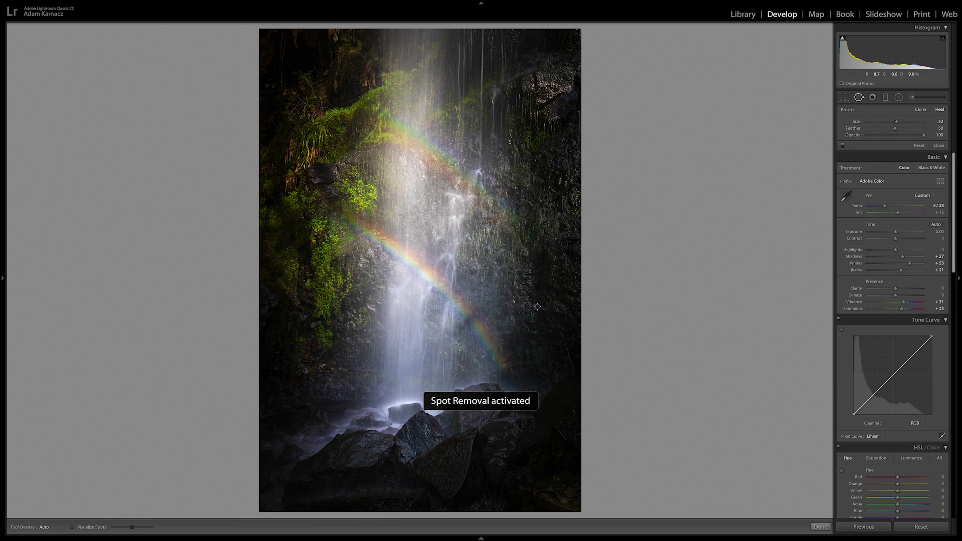
click(513, 300)
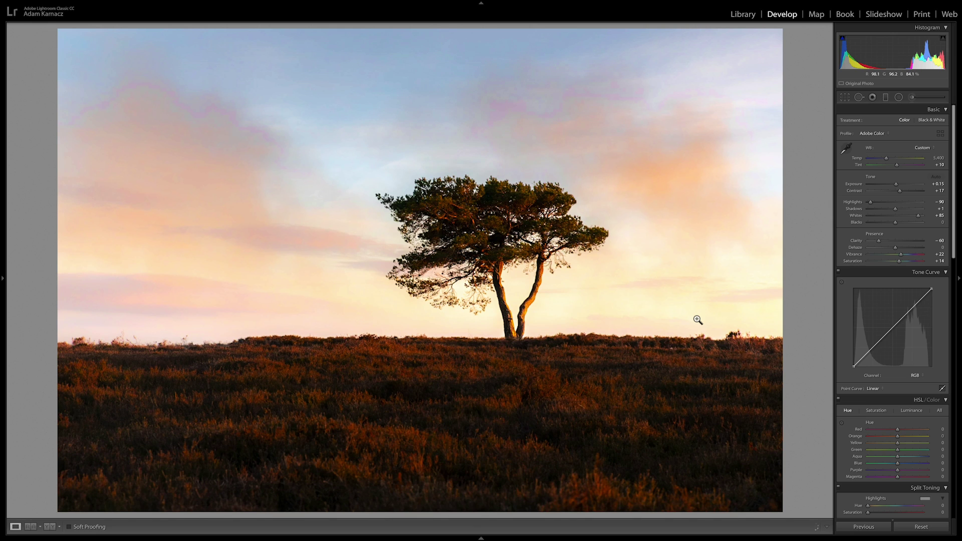
key(Right)
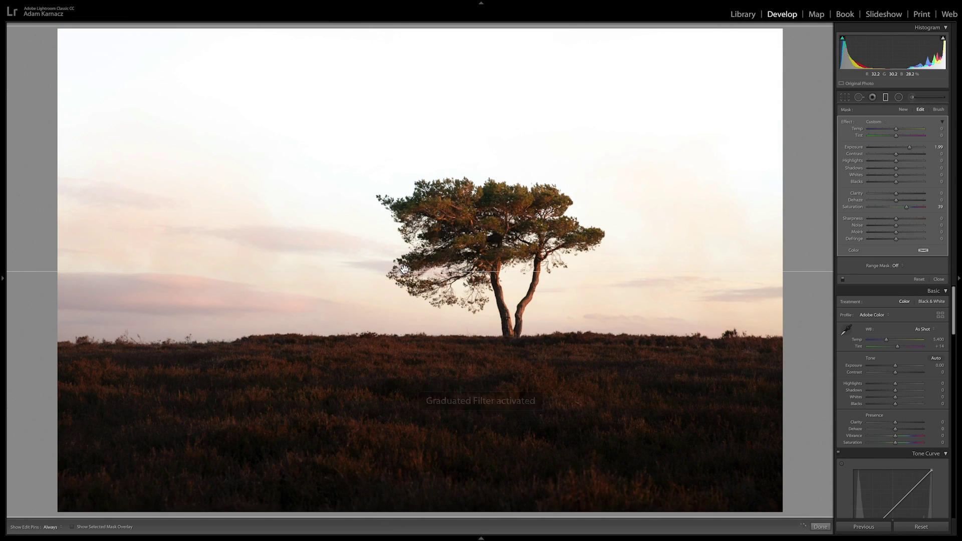
Pull the graduated filter down toward the horizon, reset its exposure, then set it negative to darken the sky.
drag(403, 271, 402, 309)
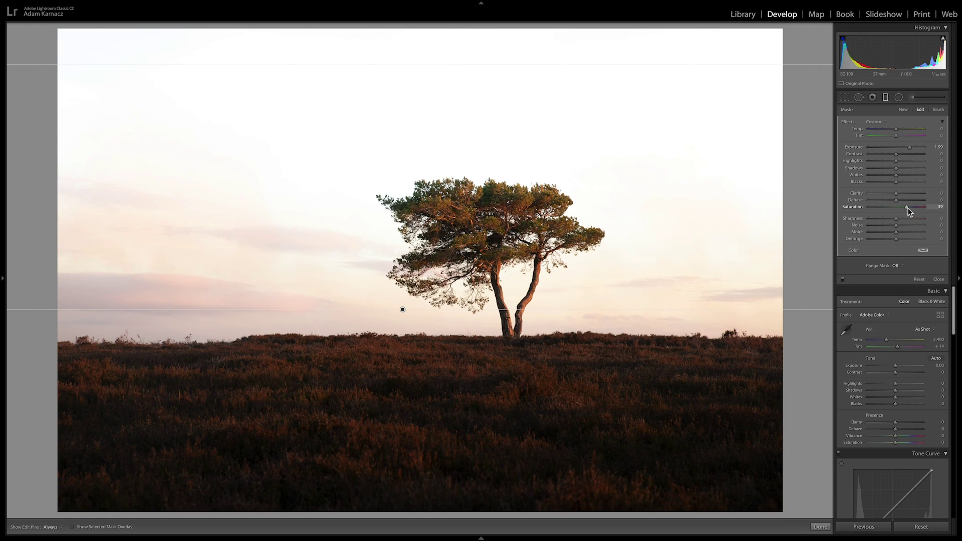
double_click(904, 146)
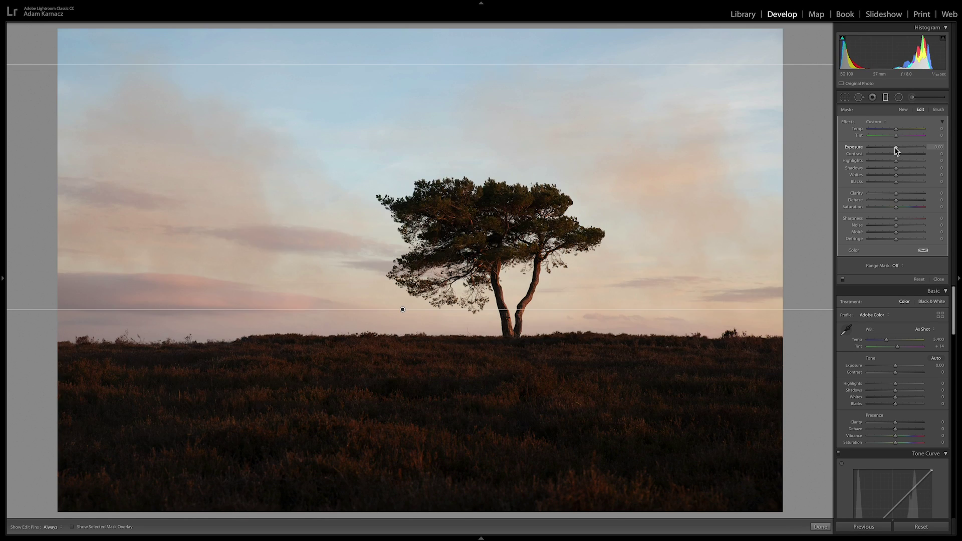
mouse_move(894, 147)
mouse_down()
mouse_move(877, 146)
mouse_move(887, 150)
mouse_up()
Add a Luminance range mask to the sky gradient, raising its low end so the dark tree is excluded.
click(898, 266)
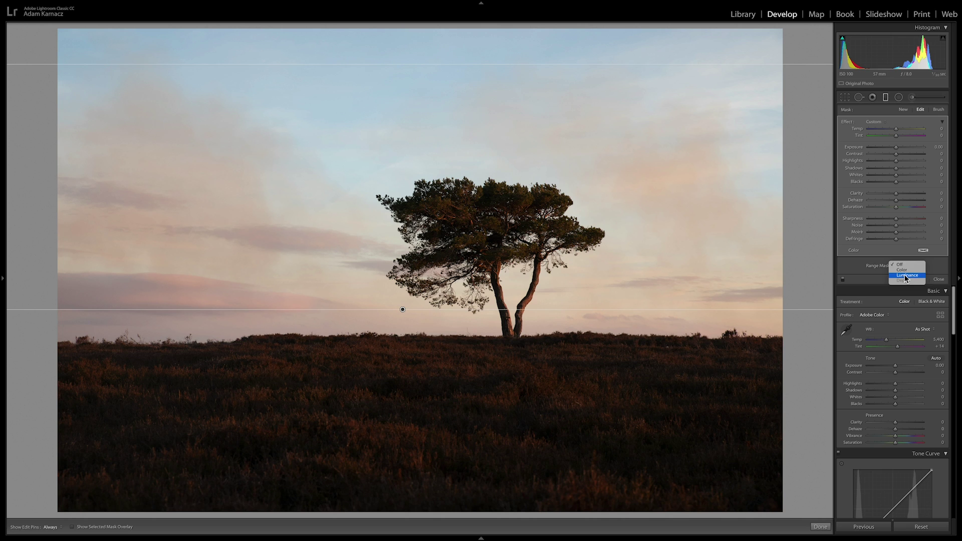
click(906, 276)
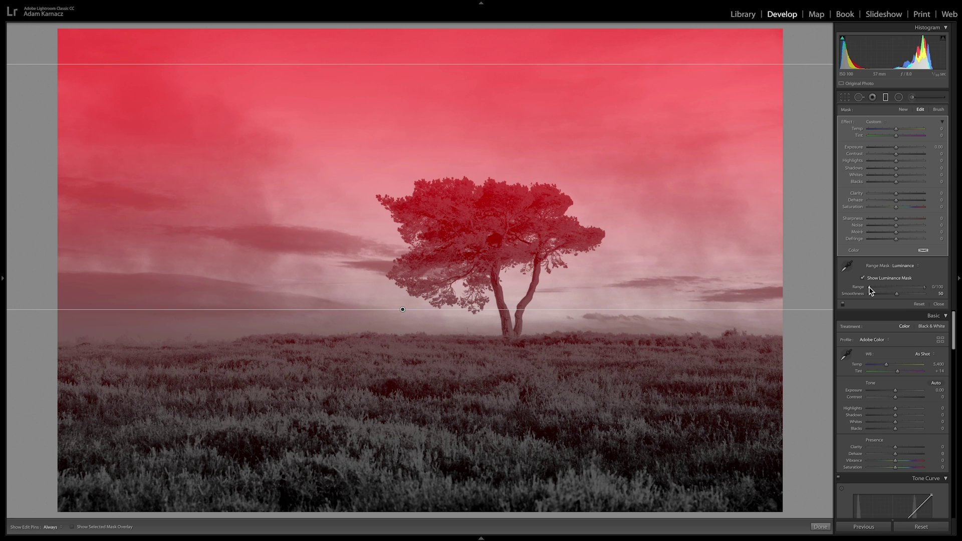
drag(868, 287, 886, 290)
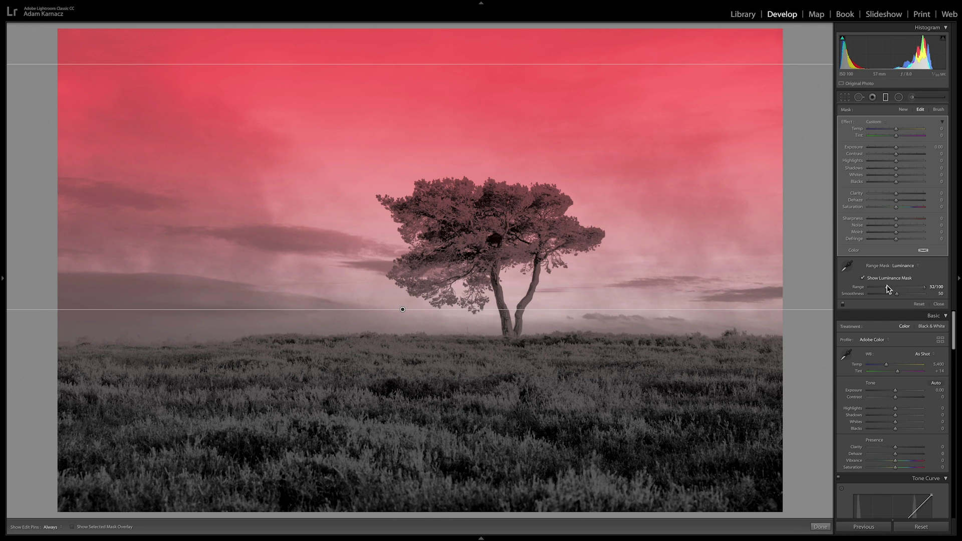
drag(884, 287, 886, 287)
Set the sky mask's luminance range to 45/100 and ease the sky exposure to −1.54.
click(862, 280)
drag(896, 147, 885, 149)
drag(886, 287, 894, 291)
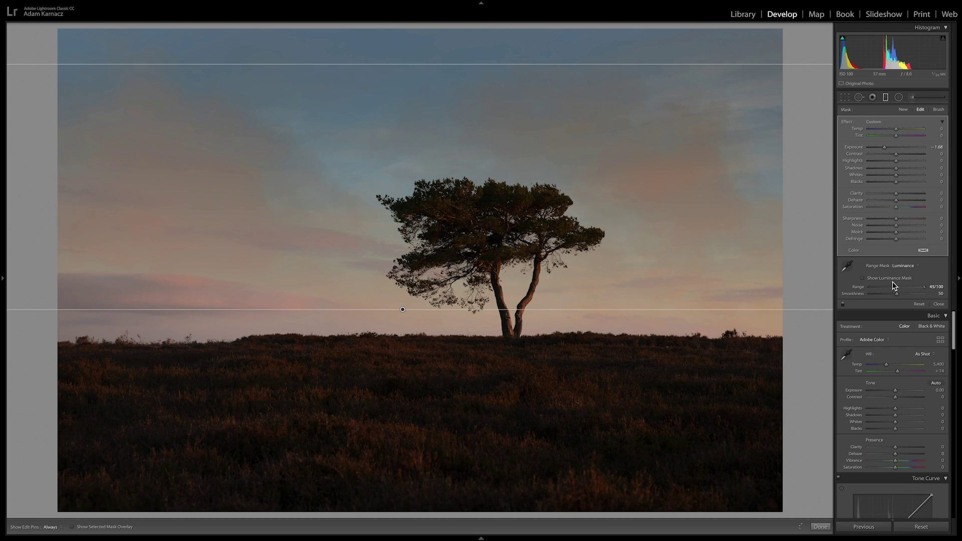
drag(882, 147, 887, 149)
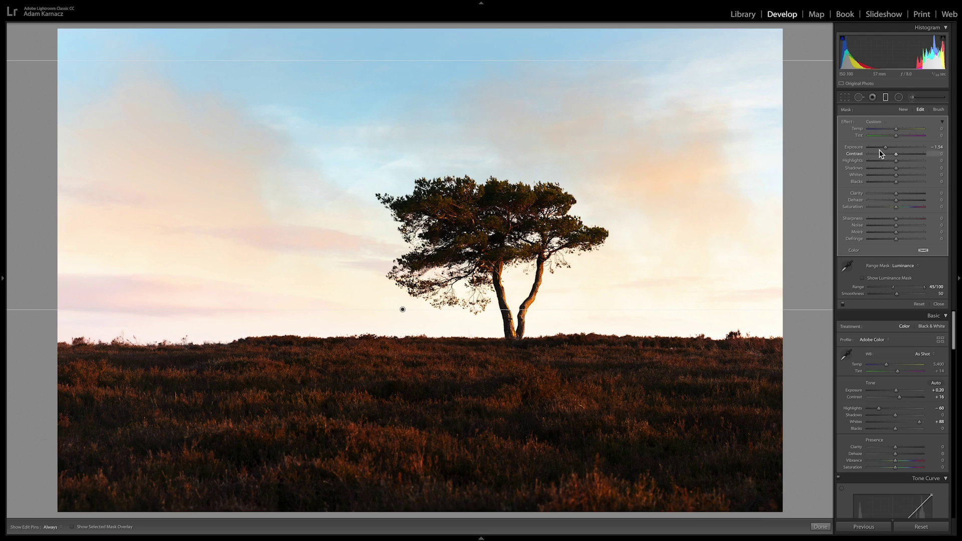
Give the sky filter −1.69 exposure and −39 highlights, warming Temp slightly and Tint to +23.
drag(885, 147, 909, 167)
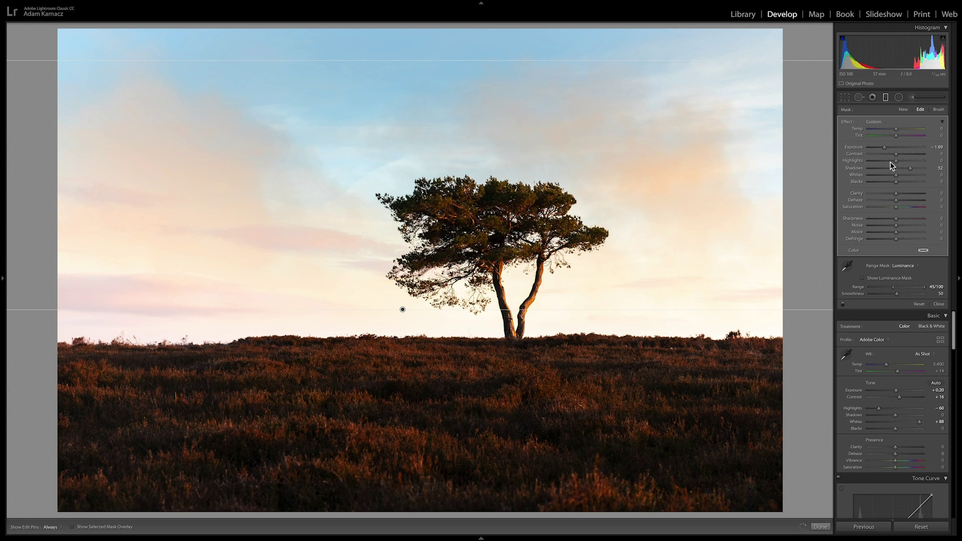
drag(896, 160, 884, 161)
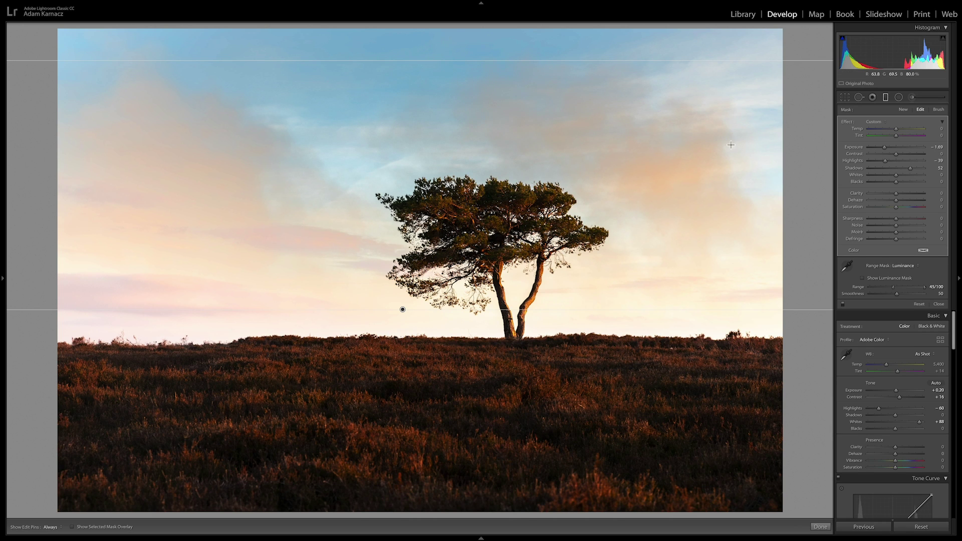
drag(895, 129, 897, 128)
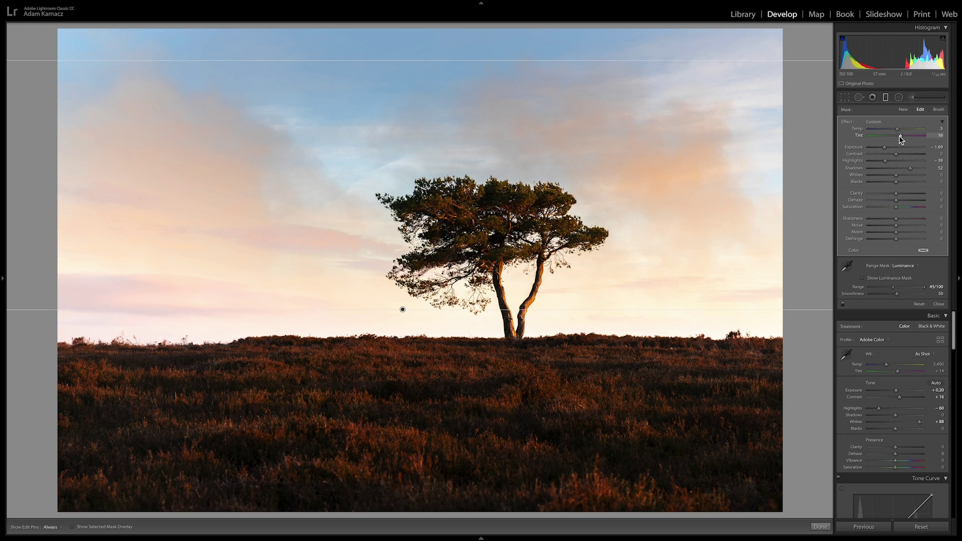
drag(899, 136, 900, 138)
Close the sky filter, set Vibrance +18 and Saturation +10, and shift Orange hue to −12.
click(885, 98)
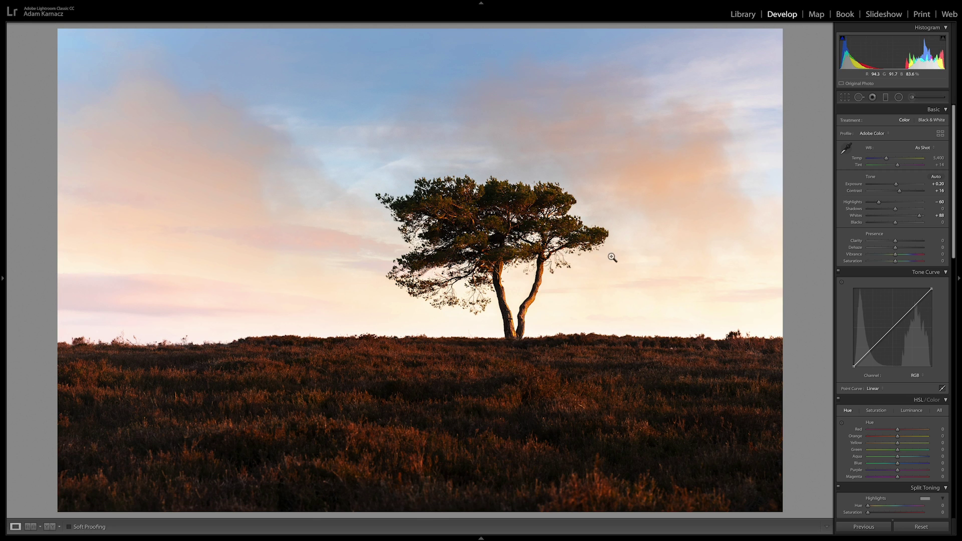
drag(896, 254, 899, 265)
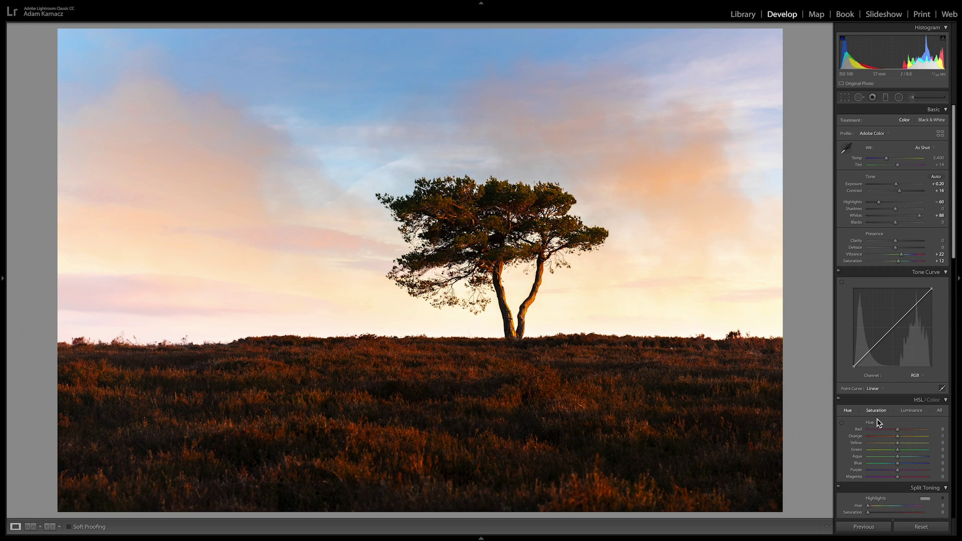
scroll(894, 401, down, 3)
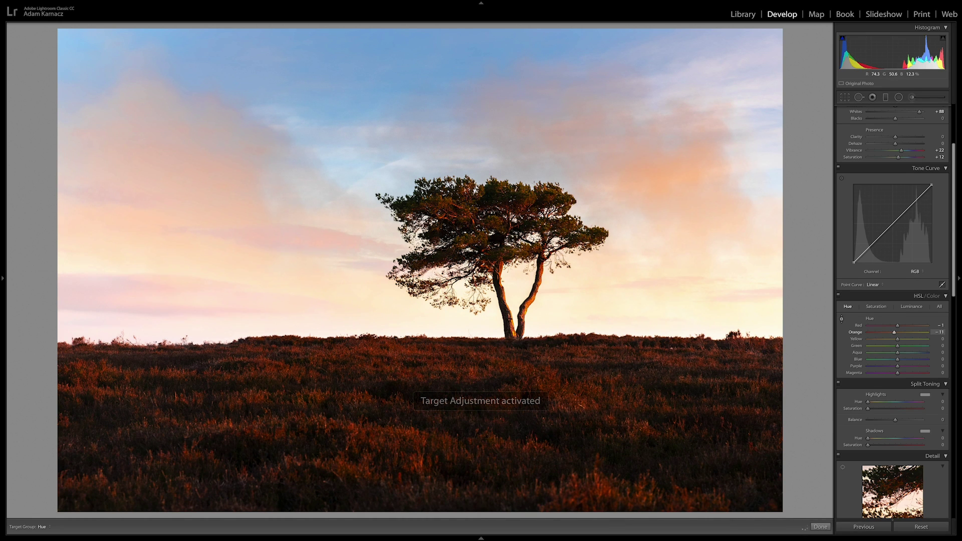
drag(534, 312, 535, 316)
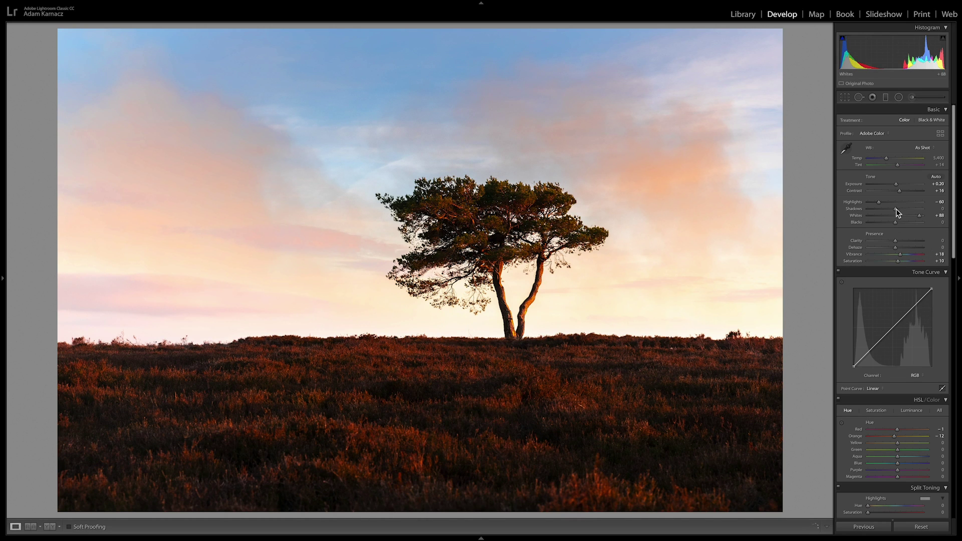
Try a strong Shadows lift, undo it, and settle on Shadows +3.
drag(896, 208, 907, 213)
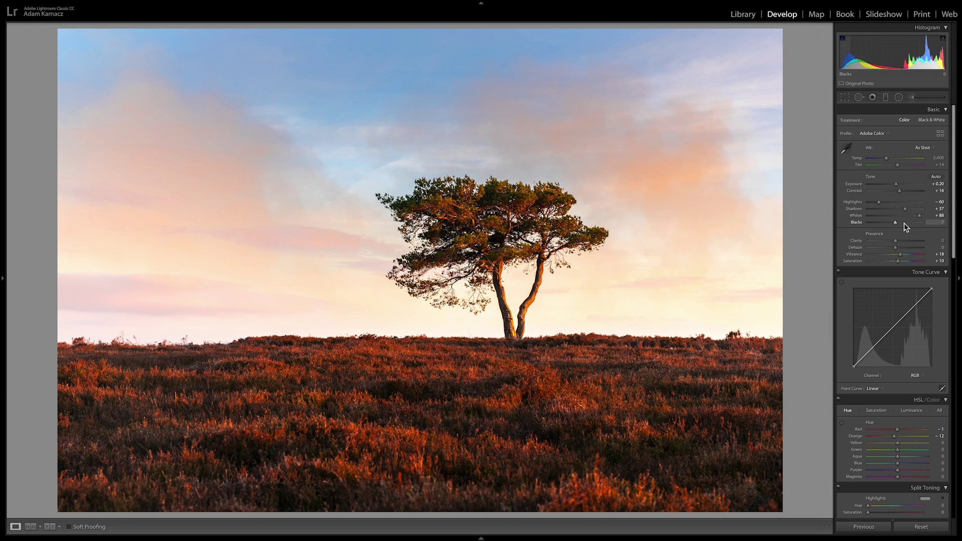
key(ctrl+z)
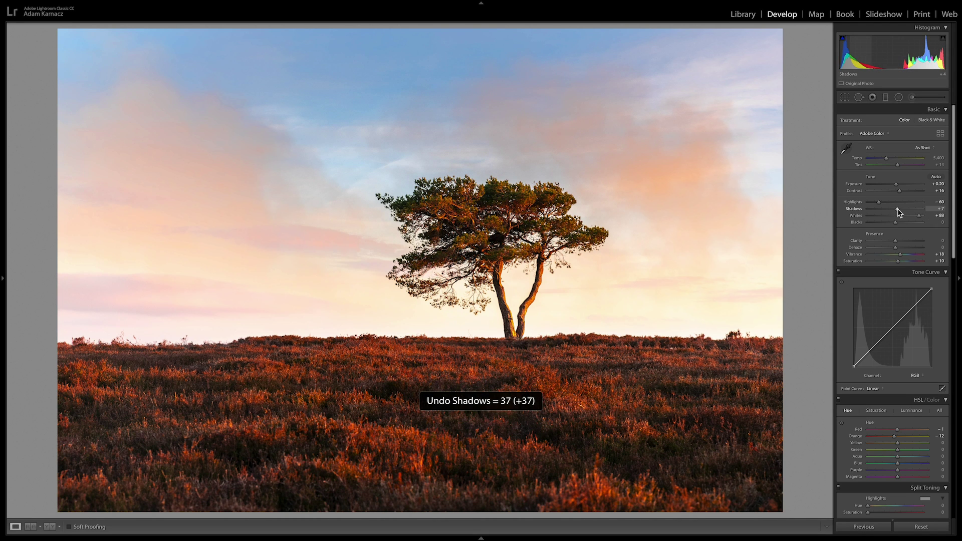
drag(897, 208, 897, 208)
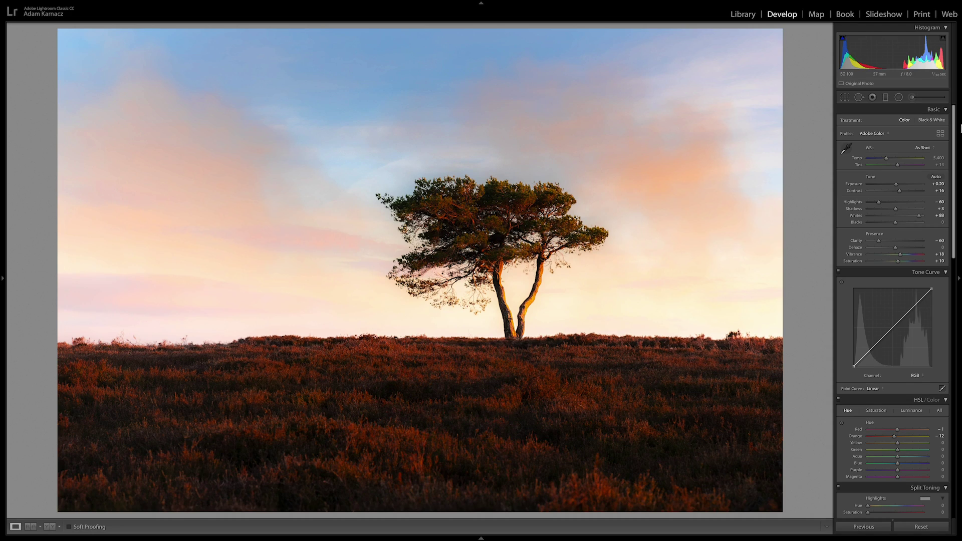
Reset a new Adjustment Brush to Clarity +69 and paint it across the tree crown.
click(911, 98)
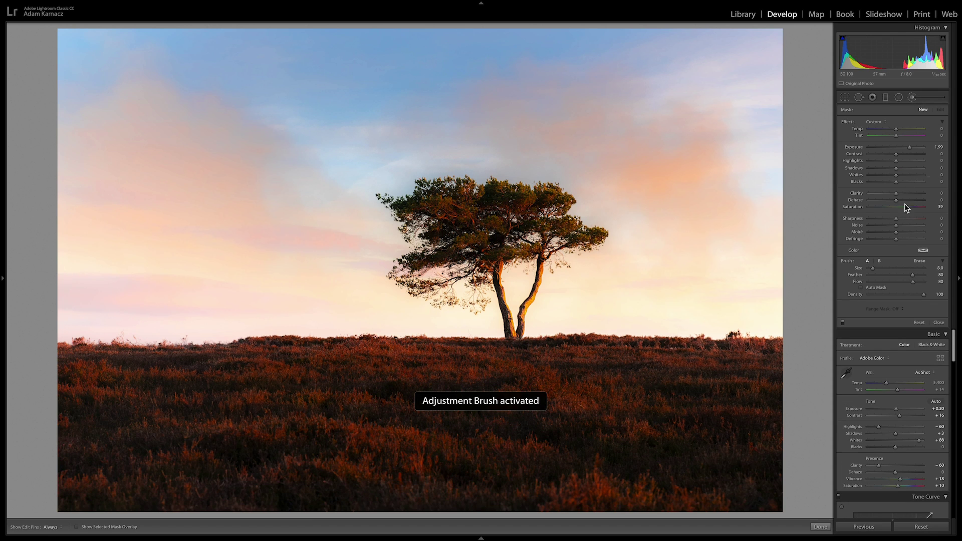
double_click(848, 122)
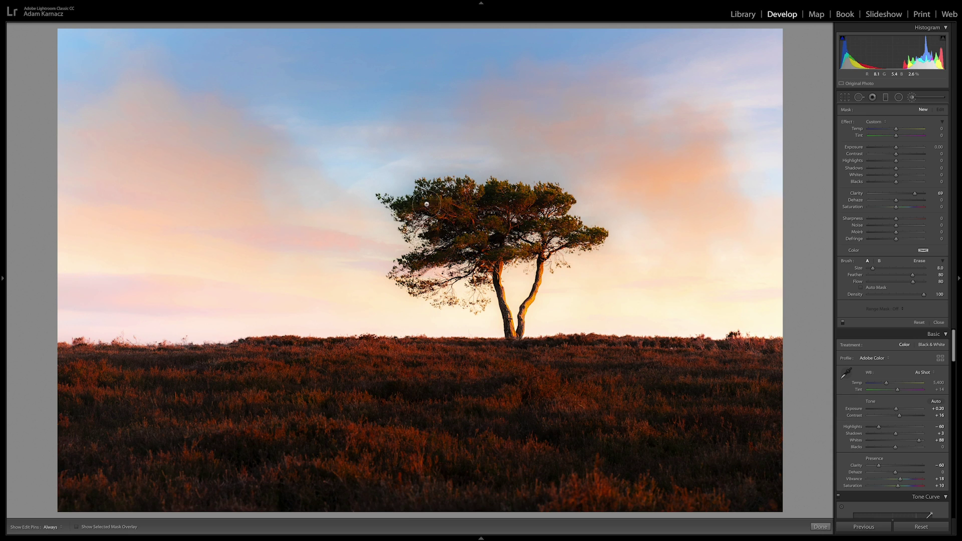
key(h)
mouse_move(489, 248)
mouse_down()
mouse_move(513, 213)
mouse_move(481, 199)
mouse_move(547, 206)
mouse_move(560, 214)
mouse_move(540, 214)
mouse_move(595, 236)
mouse_move(496, 248)
mouse_up()
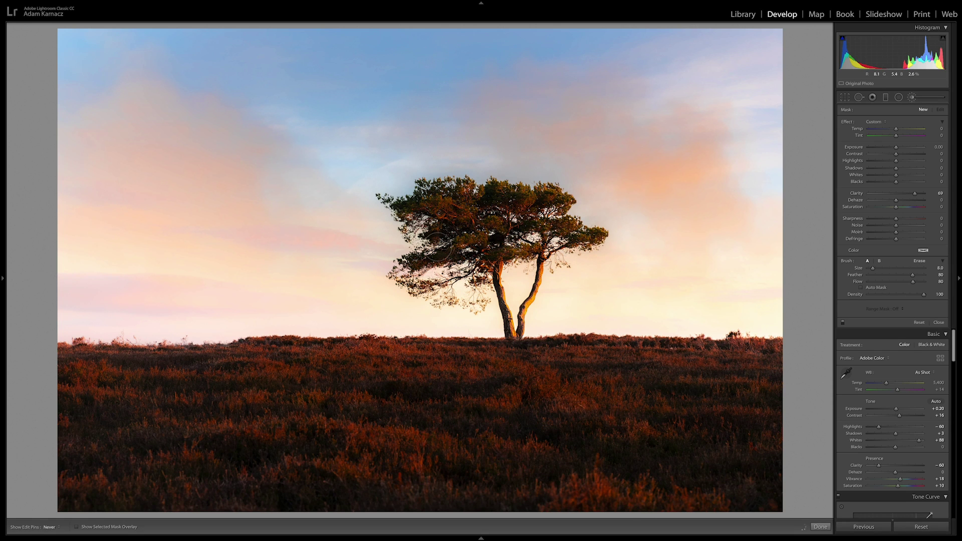
mouse_move(423, 219)
mouse_down()
mouse_move(438, 198)
mouse_move(556, 196)
mouse_move(537, 227)
mouse_move(504, 222)
mouse_up()
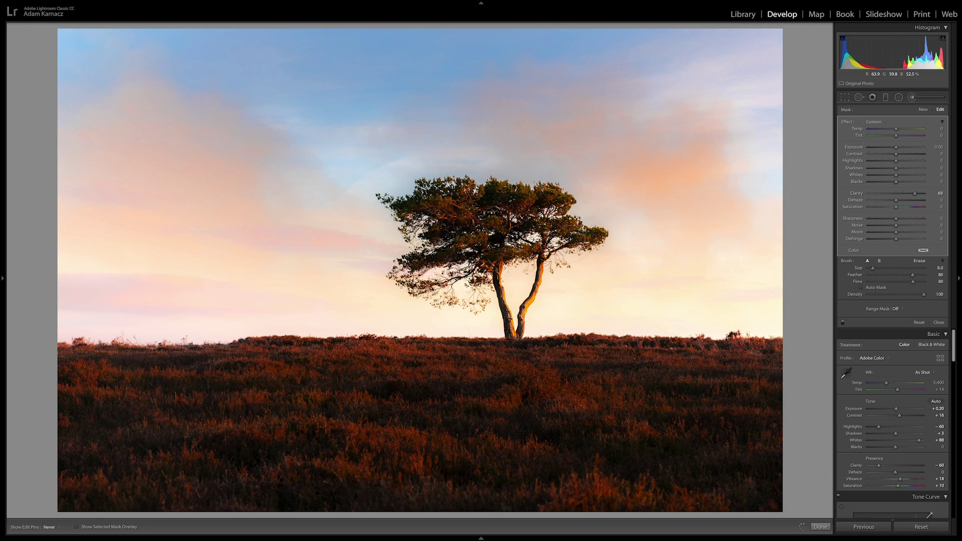